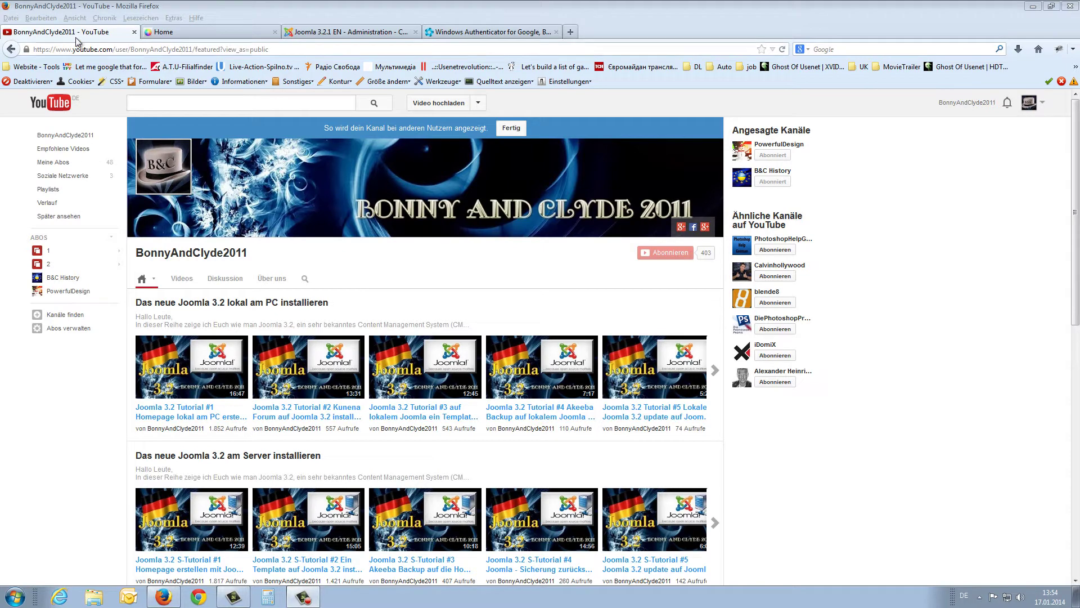
# Step: Switch from the YouTube channel to the Allrounder Joomla site's Home page
pyautogui.click(148, 35)
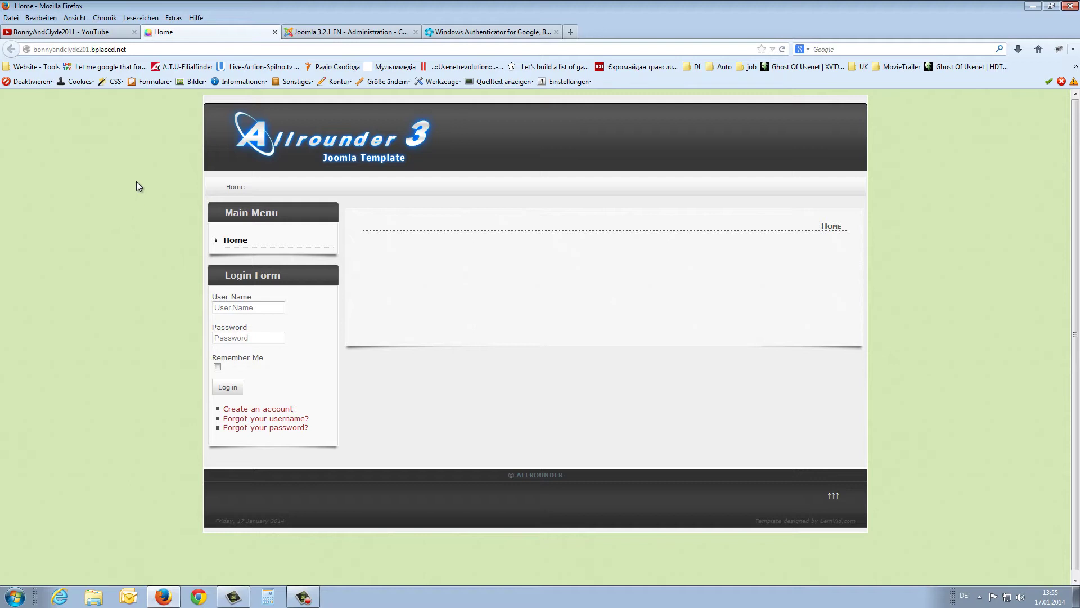
# Step: In the Joomla control panel, review post-installation messages and choose 'Enable two factor authentication'
pyautogui.click(338, 34)
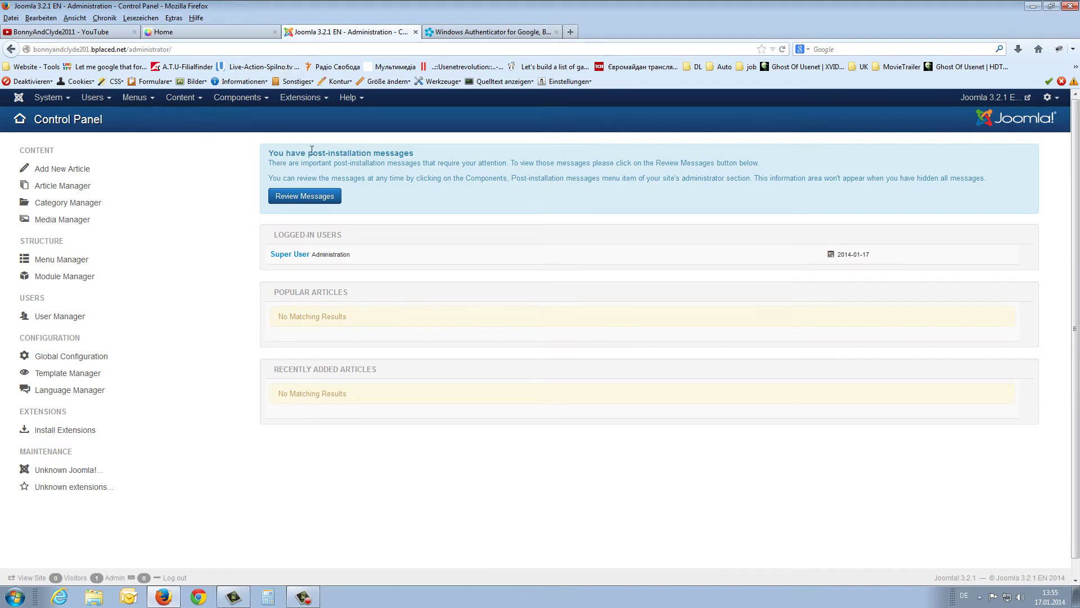
pyautogui.click(305, 196)
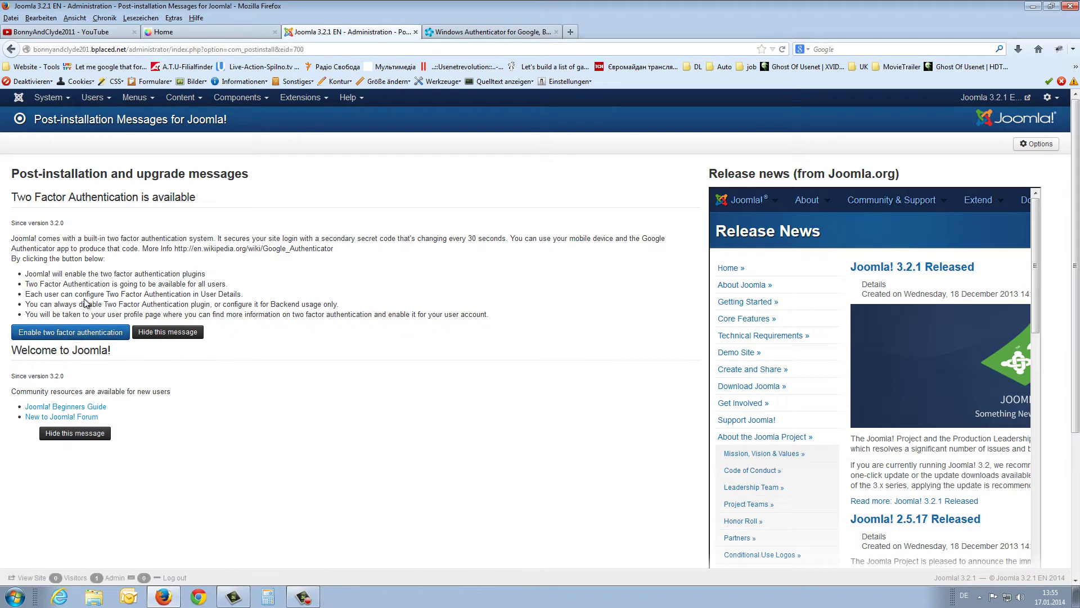
pyautogui.click(64, 337)
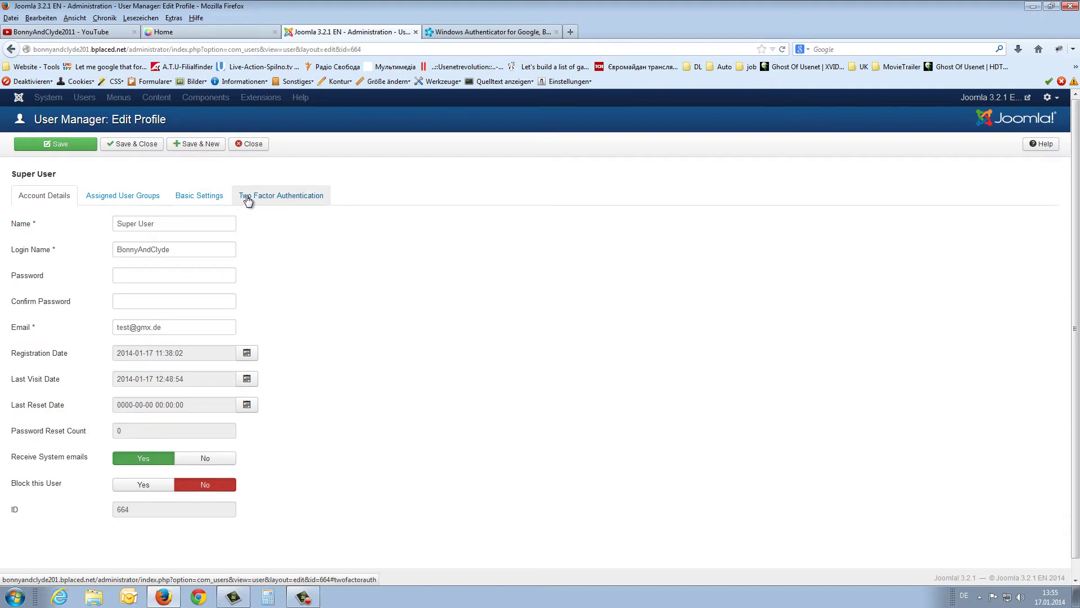
# Step: Pick Google Authenticator as the Super User's two factor method and scroll to its setup key and QR code
pyautogui.click(282, 200)
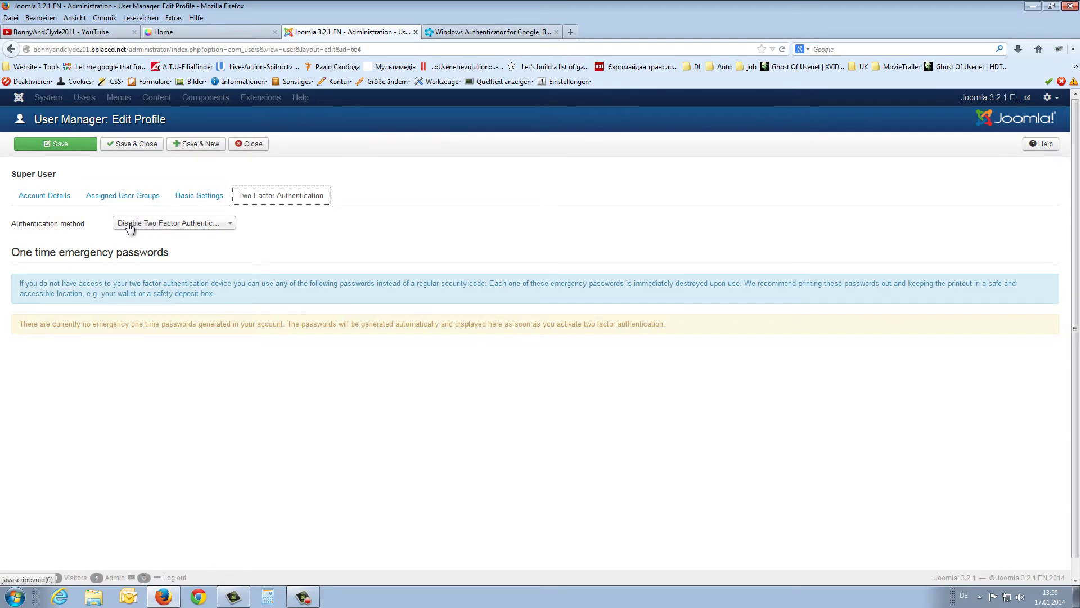
pyautogui.click(158, 225)
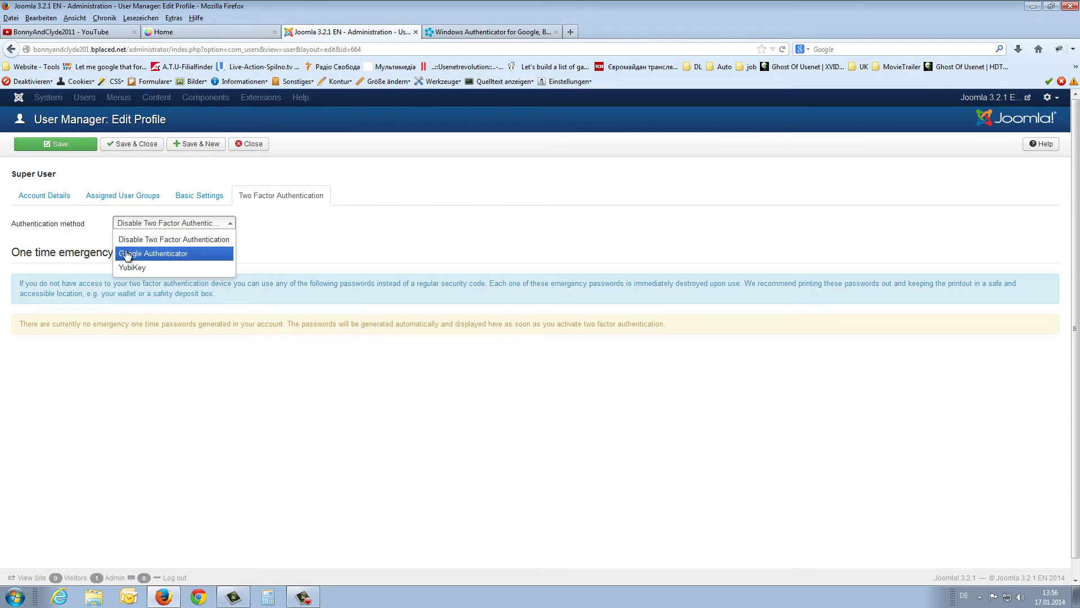
pyautogui.click(171, 254)
pyautogui.scroll(-2, 171, 257)
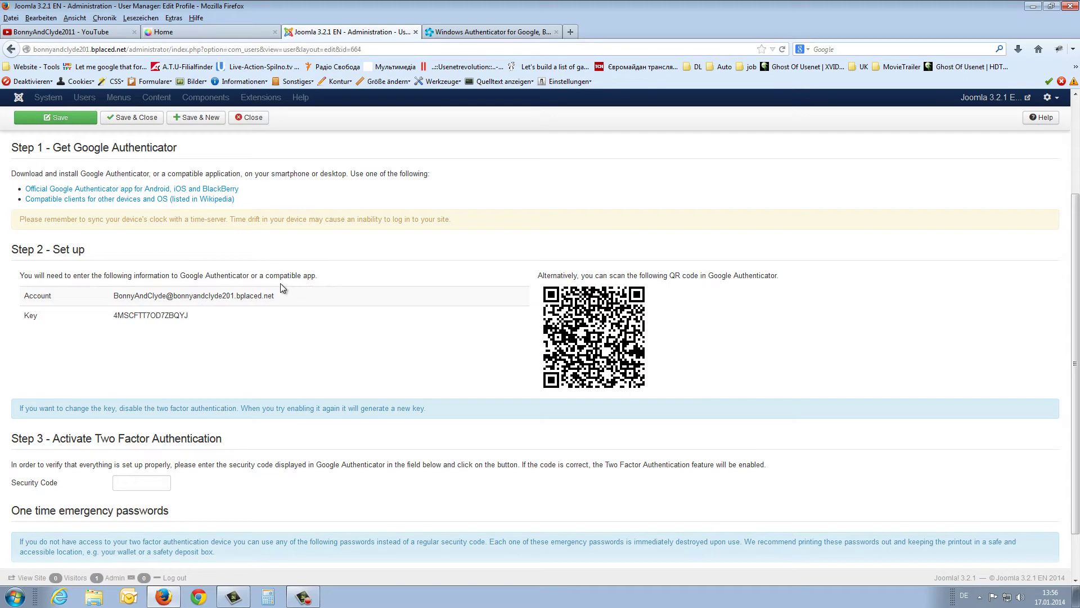
pyautogui.scroll(-2, 332, 264)
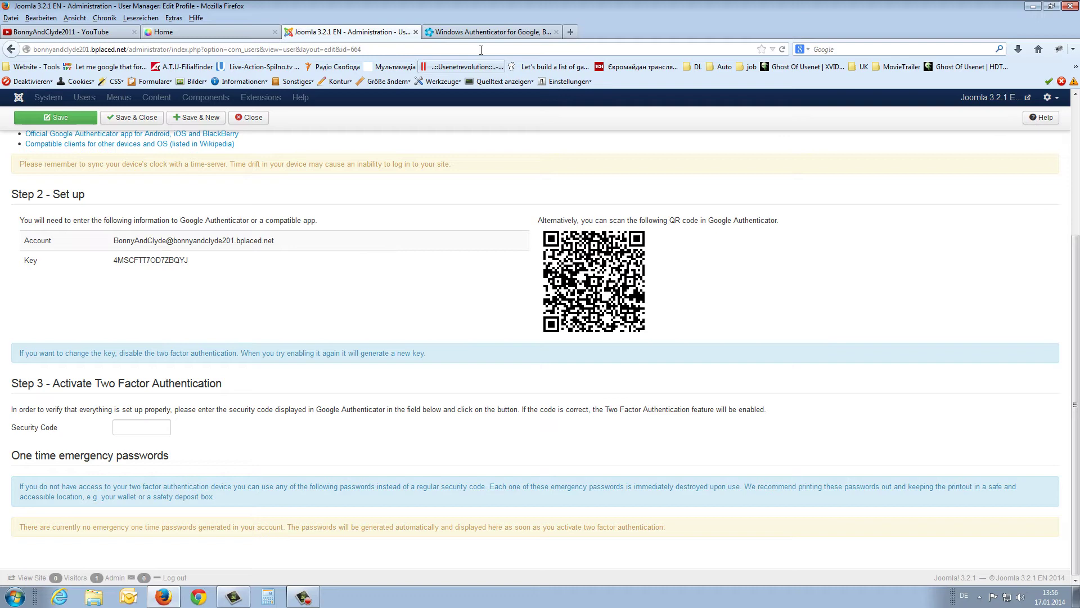
# Step: On the WinAuth site, start the WinAuth 3.0.21 download, cancel it, and go back to Joomla
pyautogui.click(468, 32)
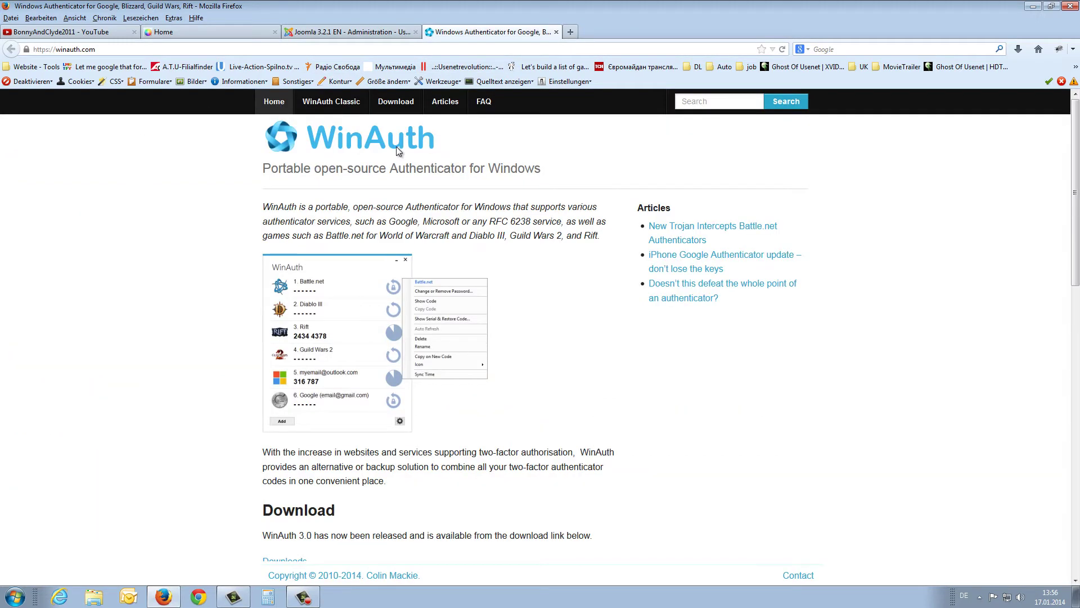
pyautogui.scroll(-5, 521, 210)
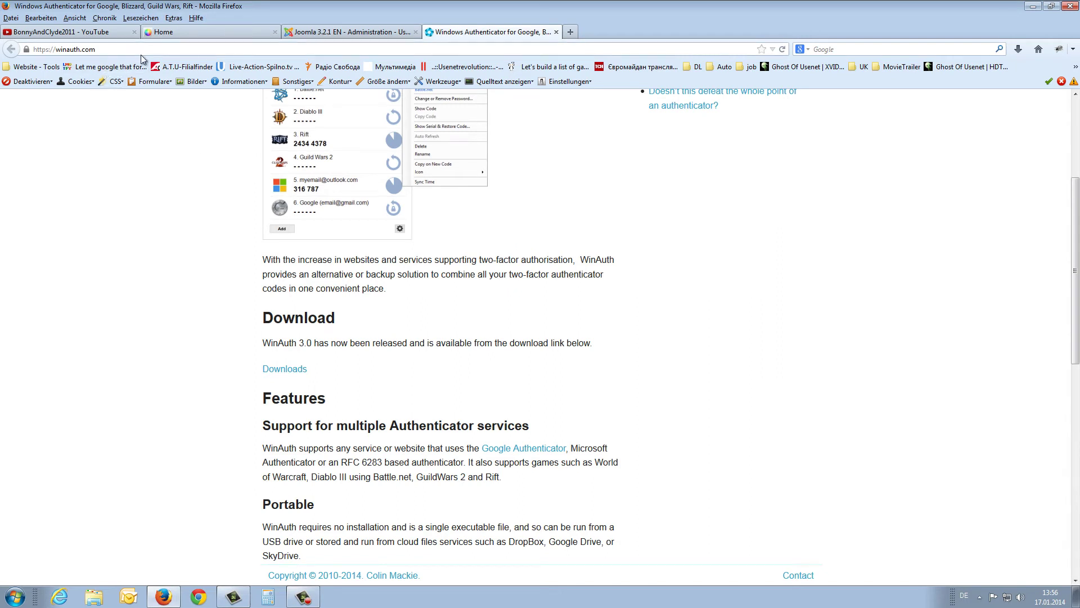
pyautogui.click(291, 371)
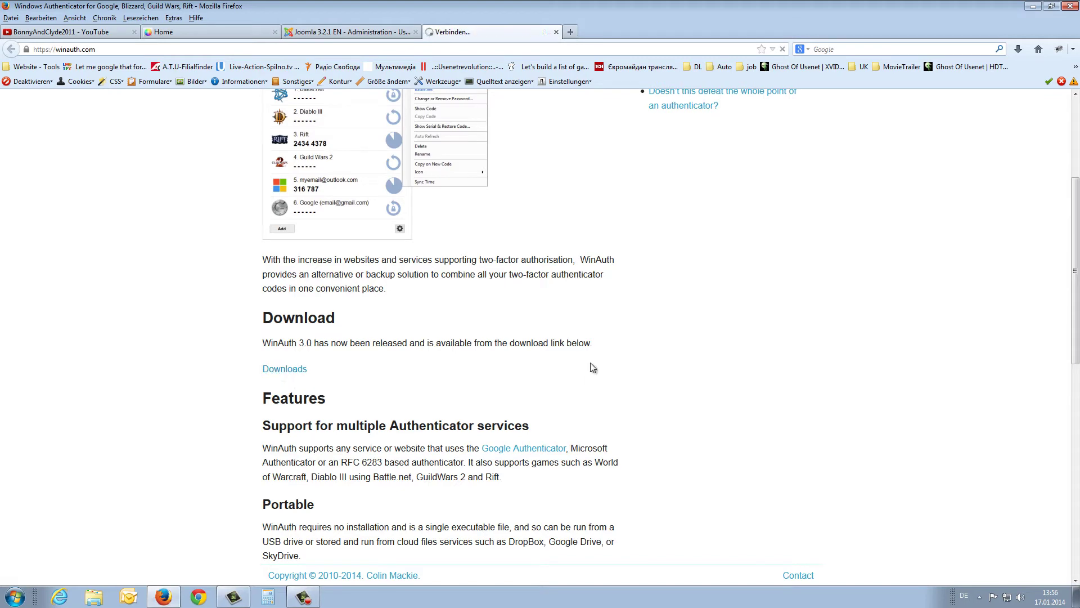
pyautogui.click(290, 401)
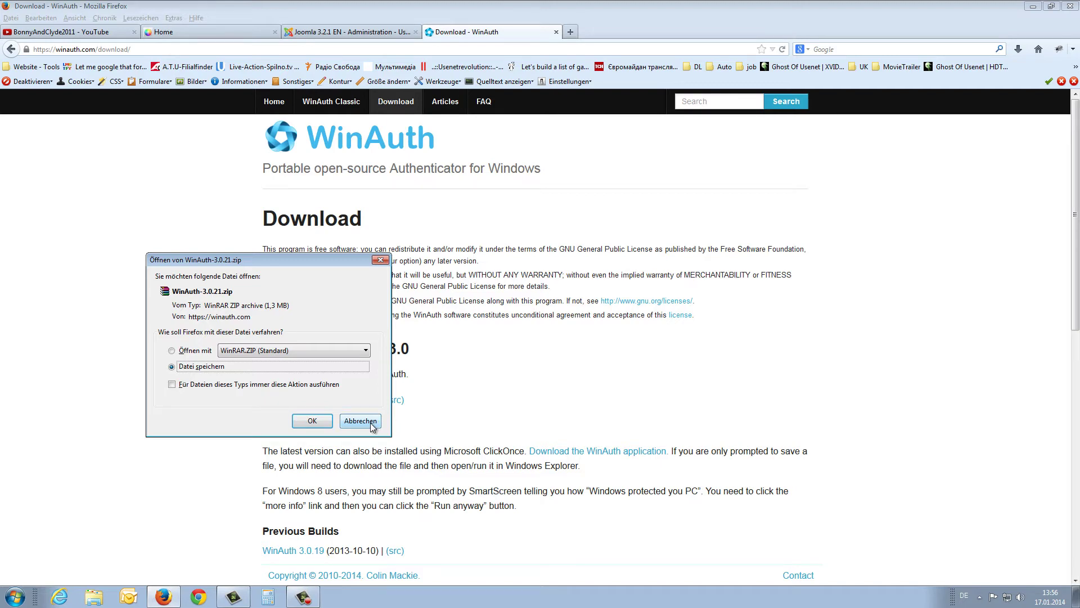
pyautogui.click(381, 259)
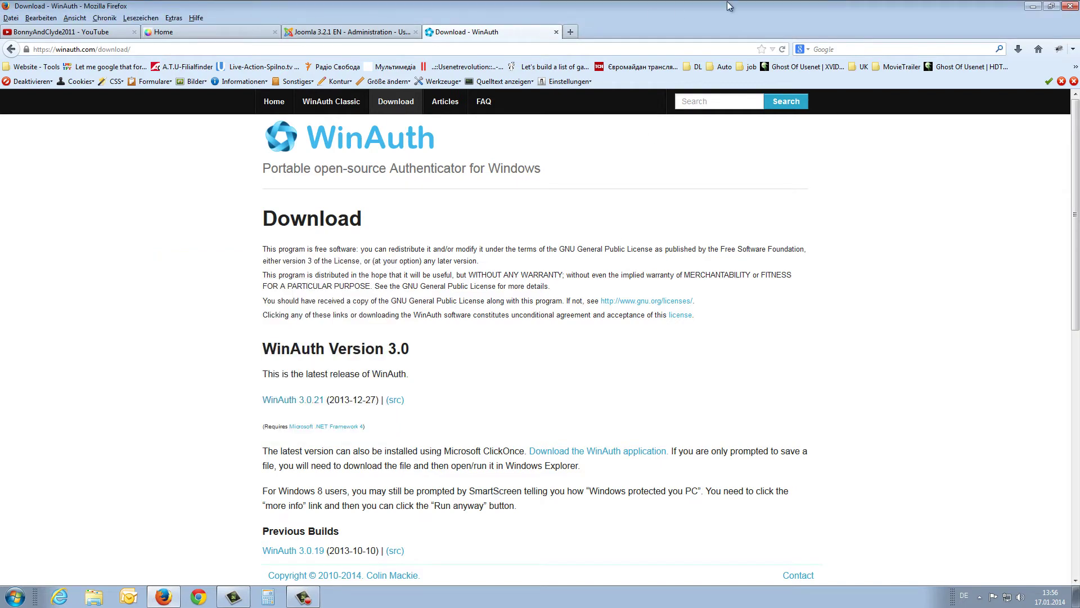
pyautogui.click(343, 32)
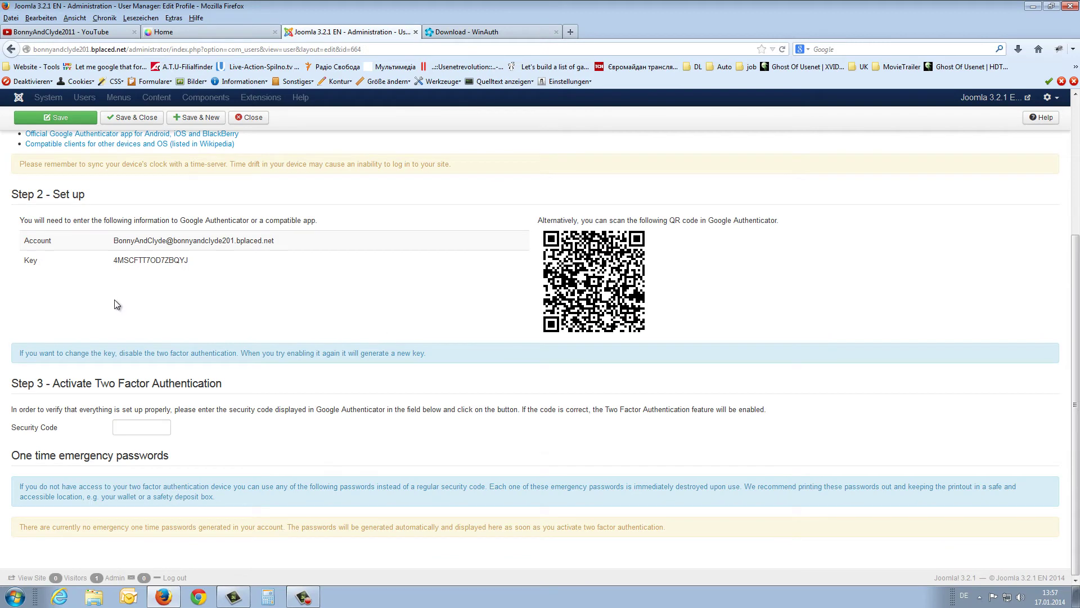
# Step: Launch WinAuth.exe from the desktop and re-maximise Firefox
pyautogui.doubleClick(275, 7)
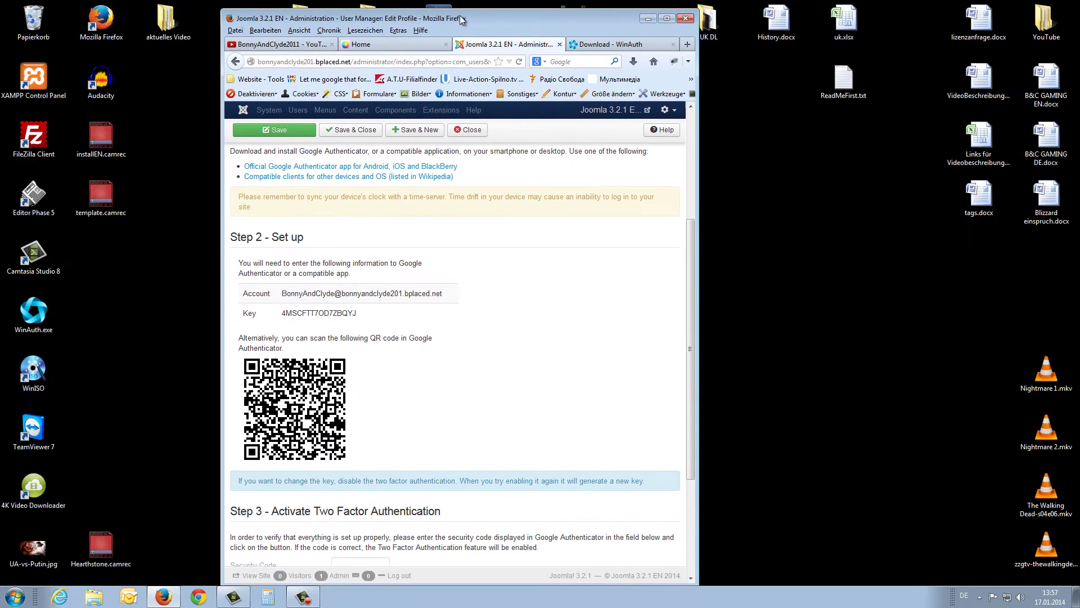
pyautogui.doubleClick(37, 318)
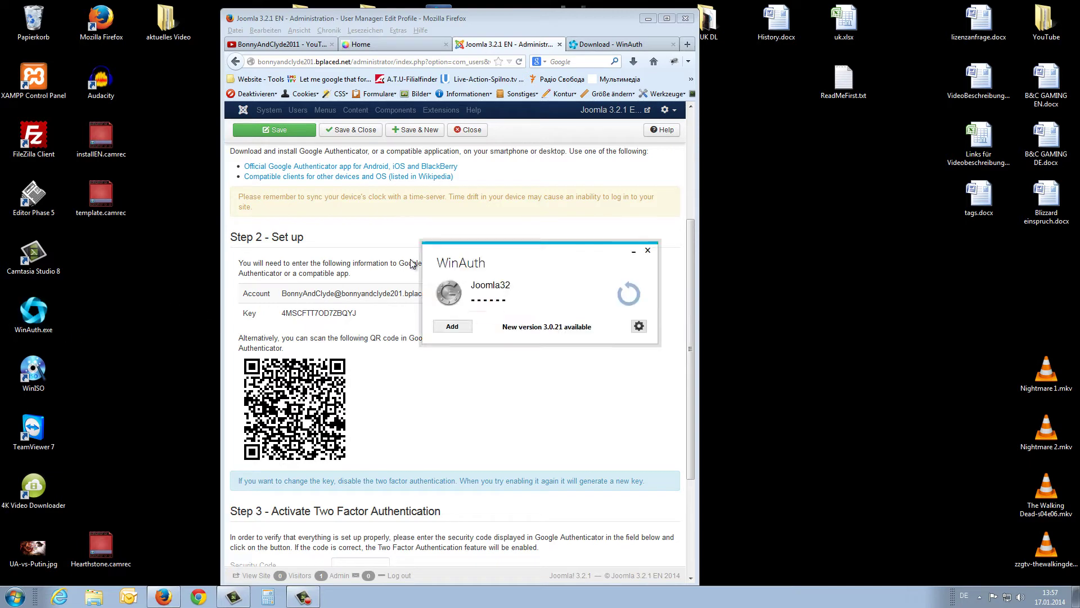
pyautogui.moveTo(456, 18); pyautogui.dragTo(466, 2)
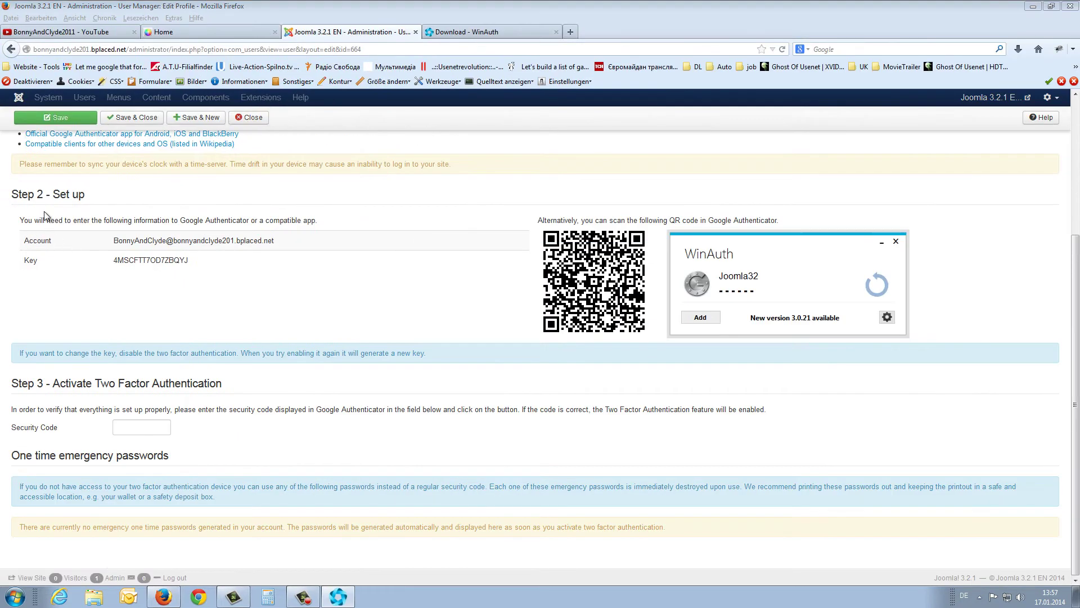
# Step: Select the Joomla secret key and bring up WinAuth's authenticator type list
pyautogui.moveTo(12, 194); pyautogui.dragTo(73, 196)
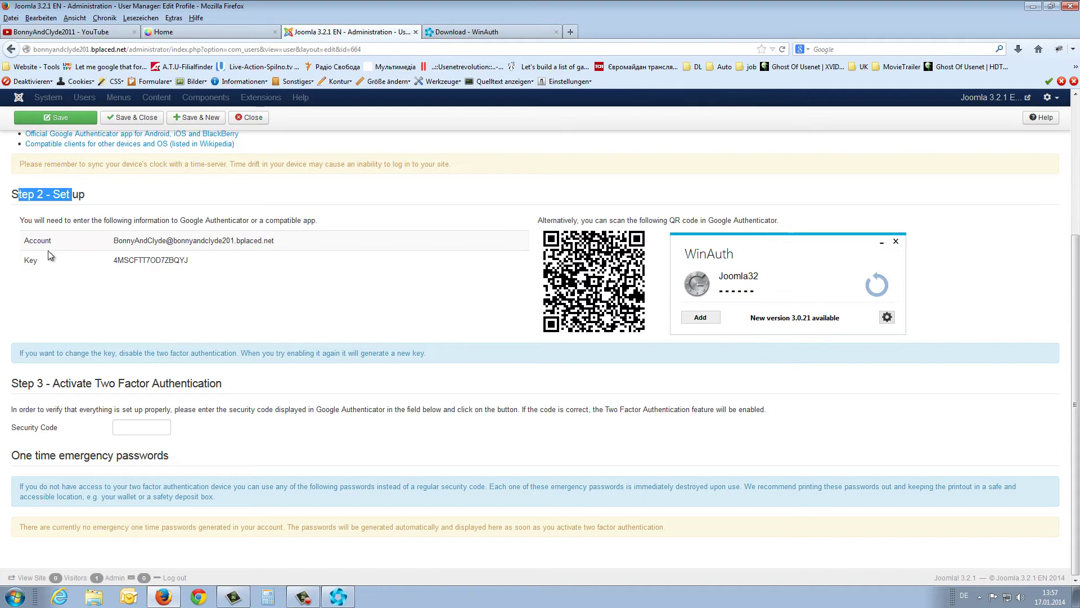
pyautogui.click(32, 262)
pyautogui.moveTo(116, 260); pyautogui.dragTo(202, 264)
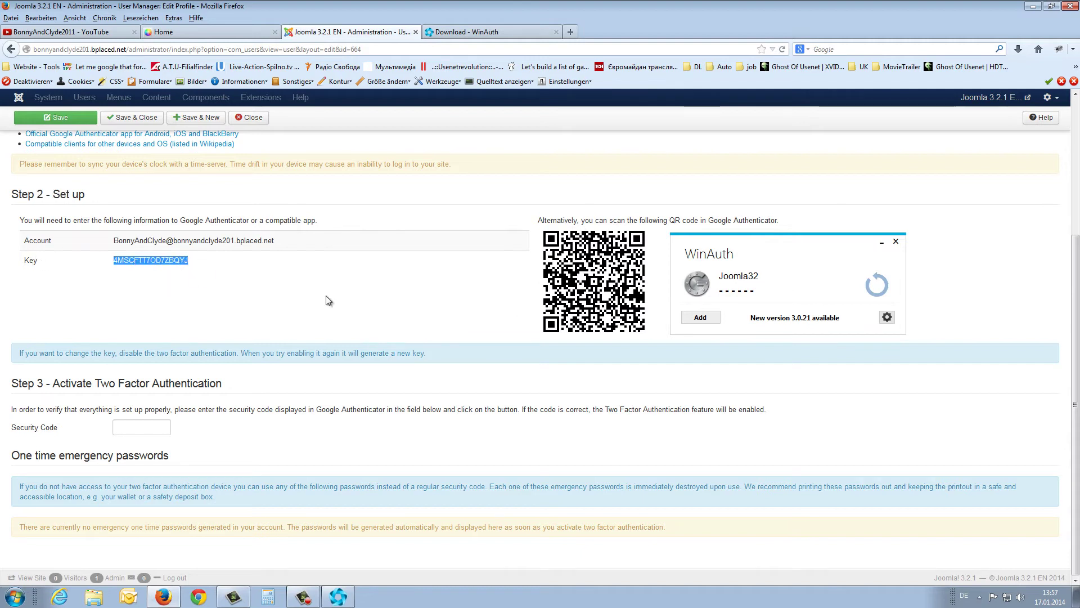
pyautogui.click(699, 318)
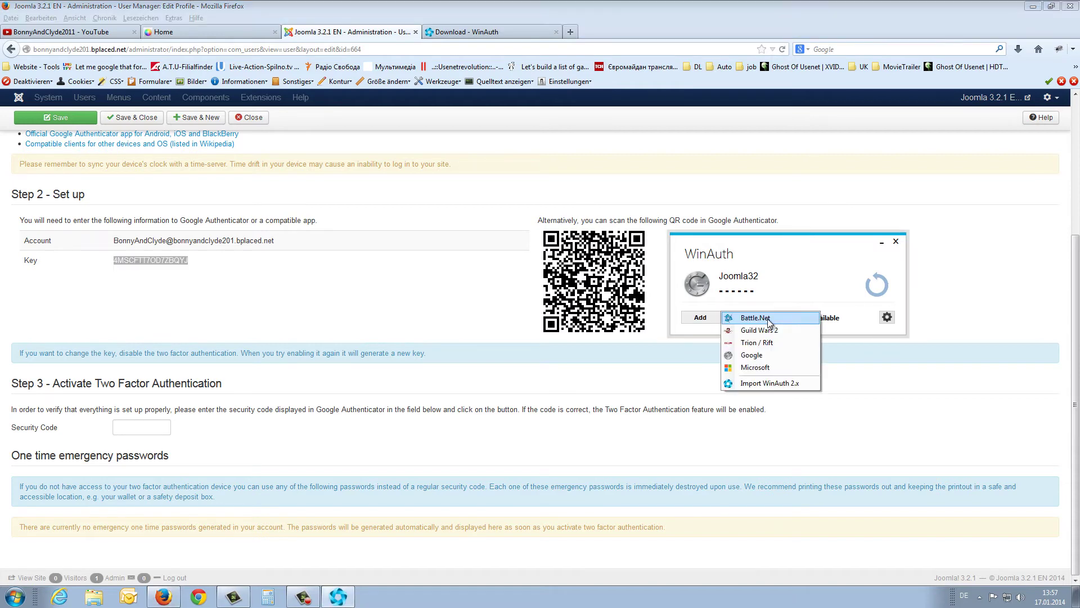
# Step: Add a Google authenticator 'Joomla 3.2.1 EN' in WinAuth with the pasted secret key and verify it
pyautogui.click(760, 355)
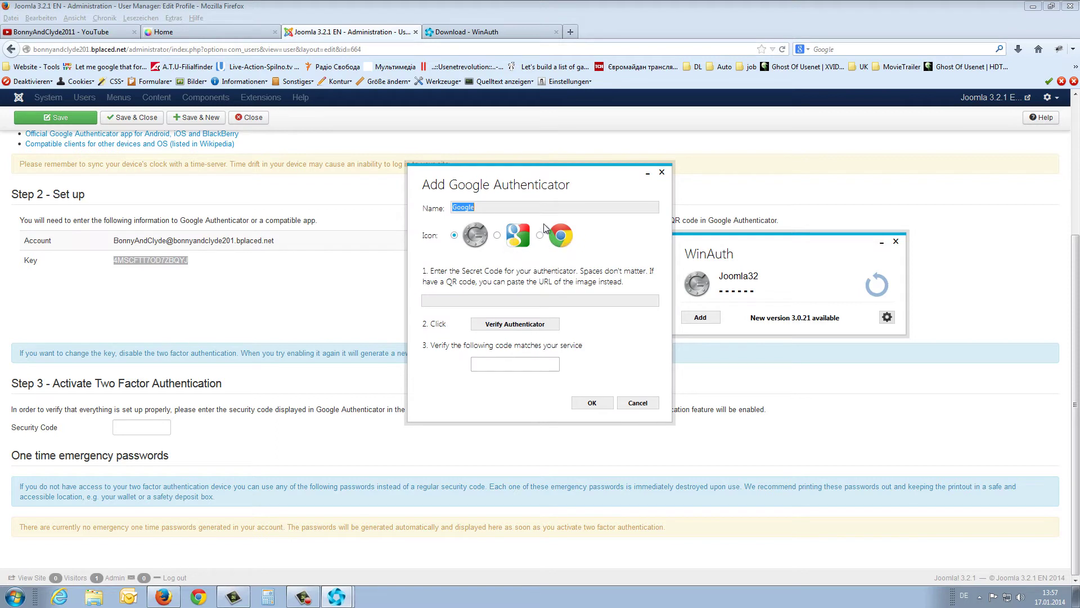
pyautogui.click(539, 235)
pyautogui.write('Joomla 3.2.1 EN')
pyautogui.click(422, 301)
pyautogui.hotkey('ctrl', 'v')
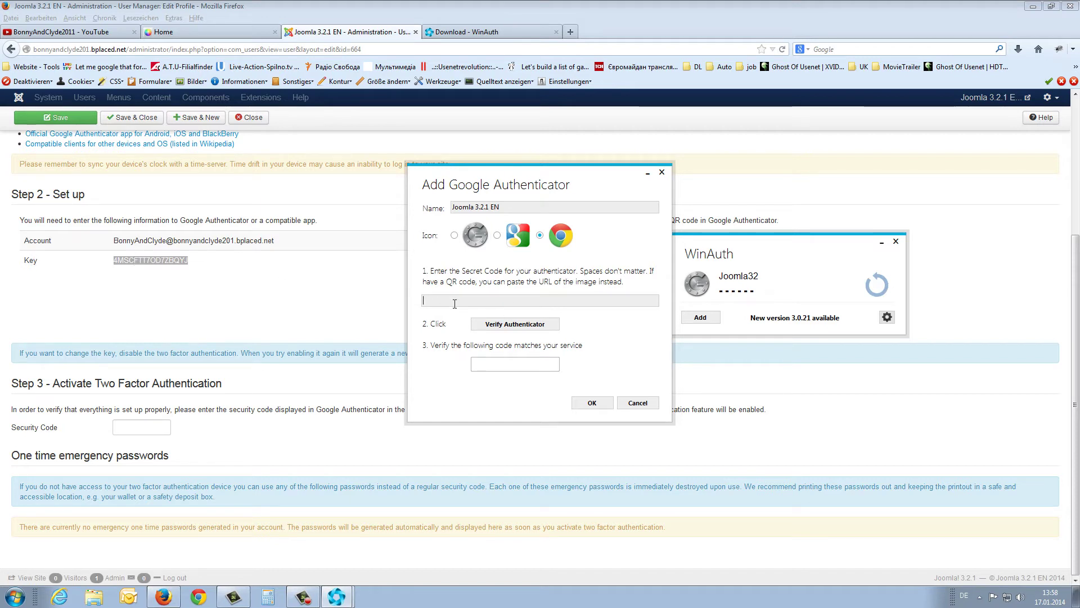
pyautogui.click(485, 326)
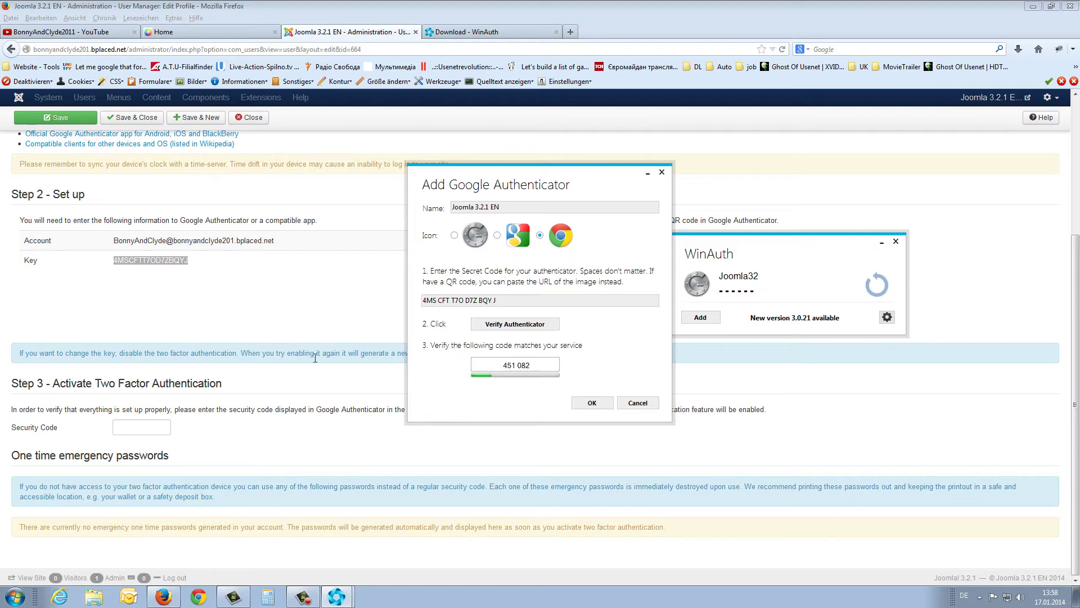
# Step: Paste the generated code into Joomla's Security Code field, save the profile, and confirm in WinAuth
pyautogui.click(127, 426)
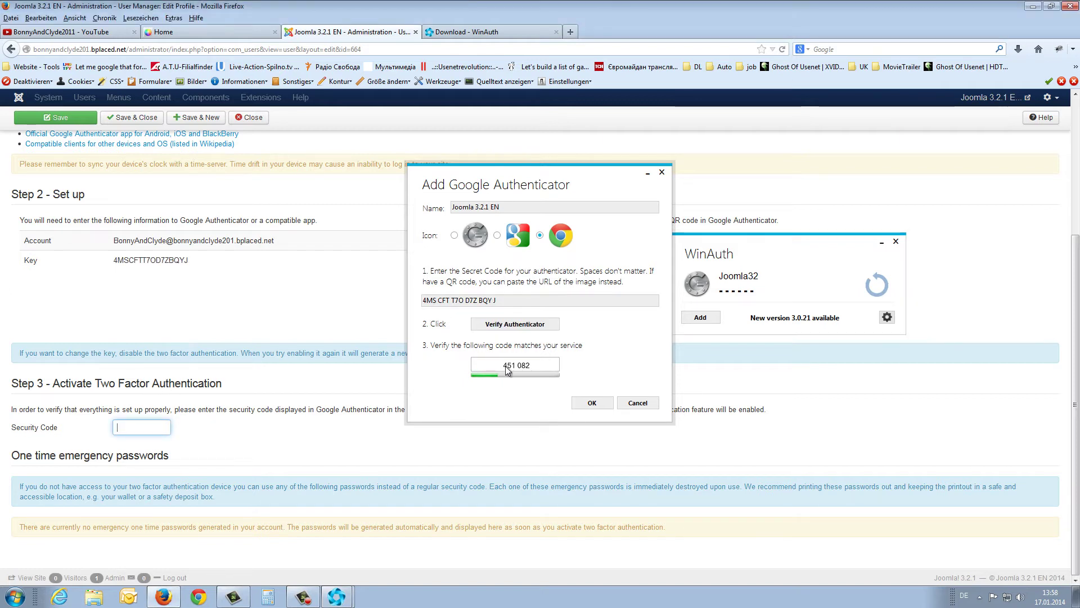
pyautogui.hotkey('ctrl', 'v')
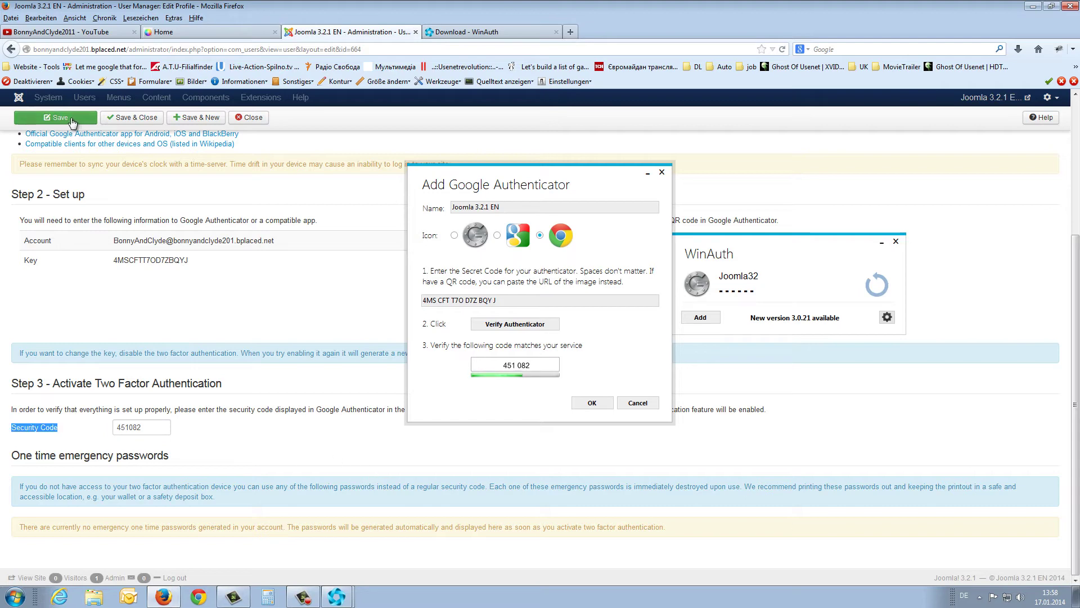
pyautogui.click(73, 122)
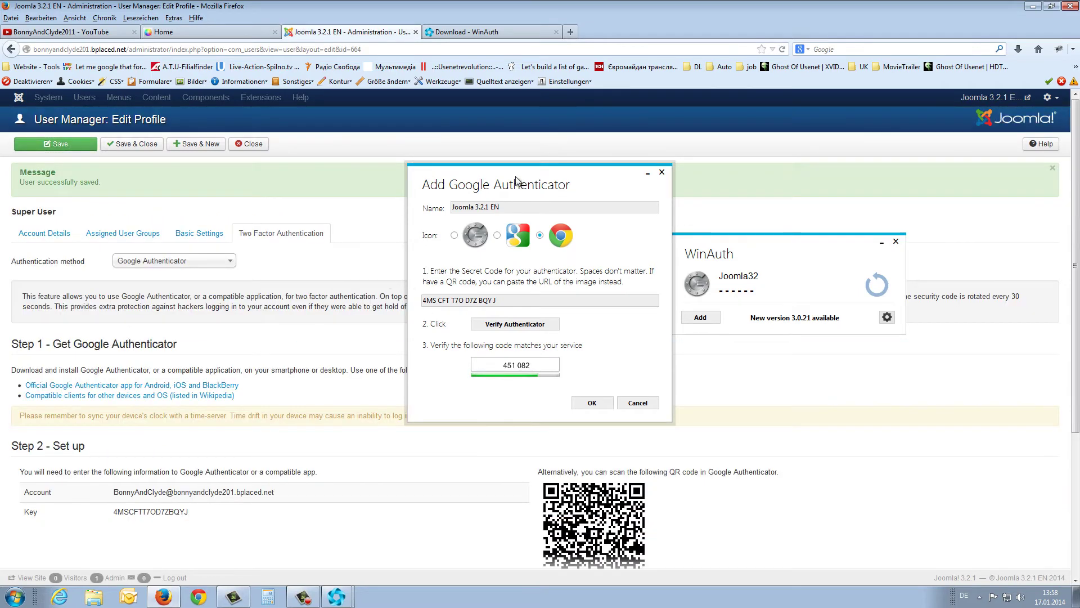
pyautogui.click(520, 182)
pyautogui.press('Escape')
pyautogui.click(404, 238)
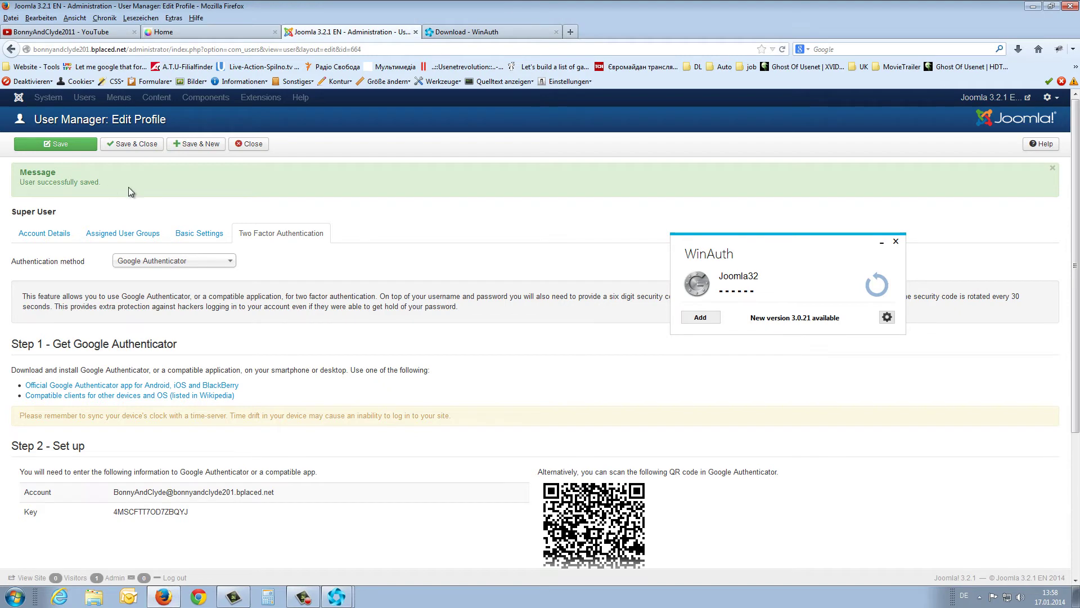
pyautogui.scroll(-4, 130, 192)
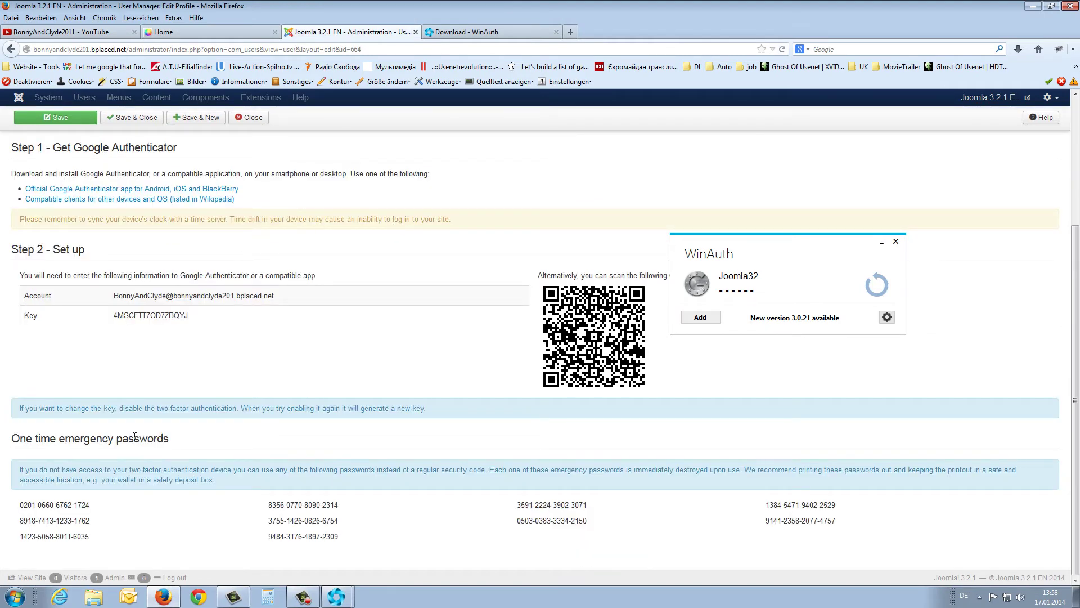
pyautogui.moveTo(12, 438); pyautogui.dragTo(176, 441)
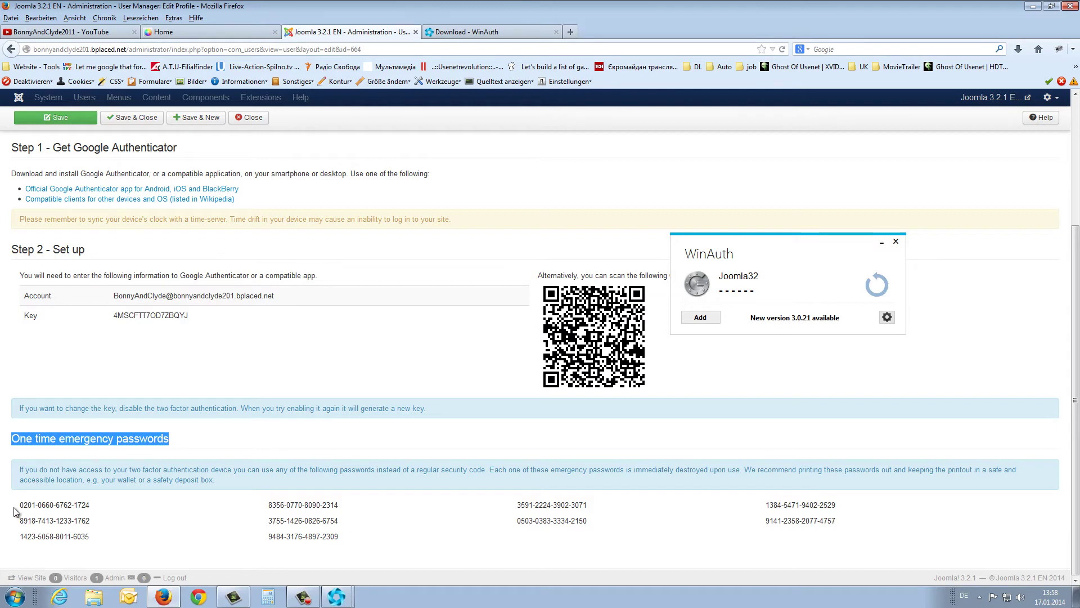
pyautogui.moveTo(20, 504); pyautogui.dragTo(287, 533)
pyautogui.click(302, 539)
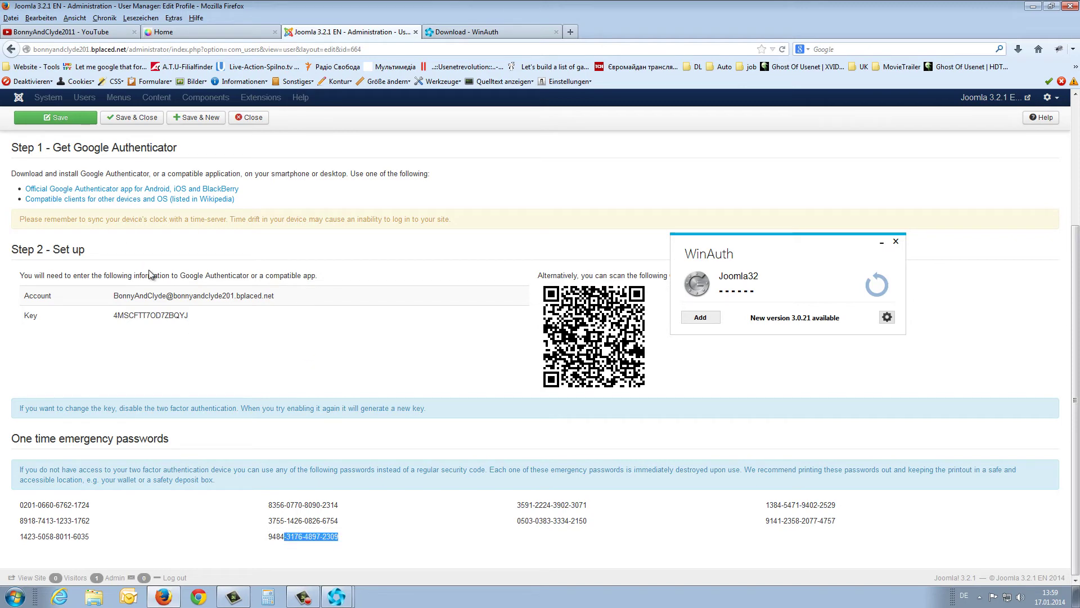
pyautogui.click(349, 542)
pyautogui.moveTo(349, 542); pyautogui.dragTo(21, 505)
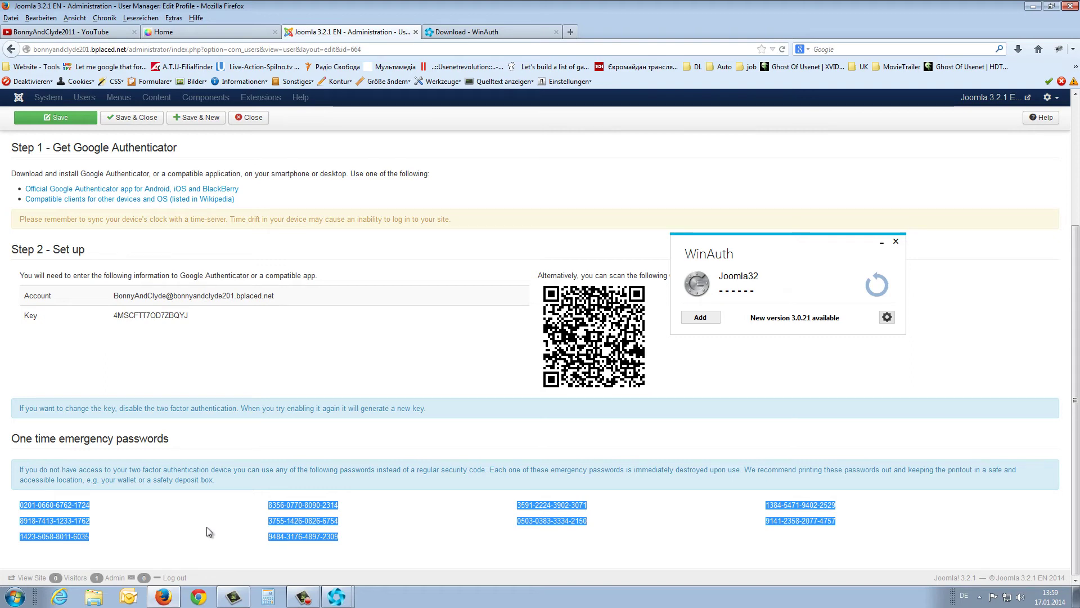
pyautogui.moveTo(341, 538); pyautogui.dragTo(22, 504)
pyautogui.click(19, 512)
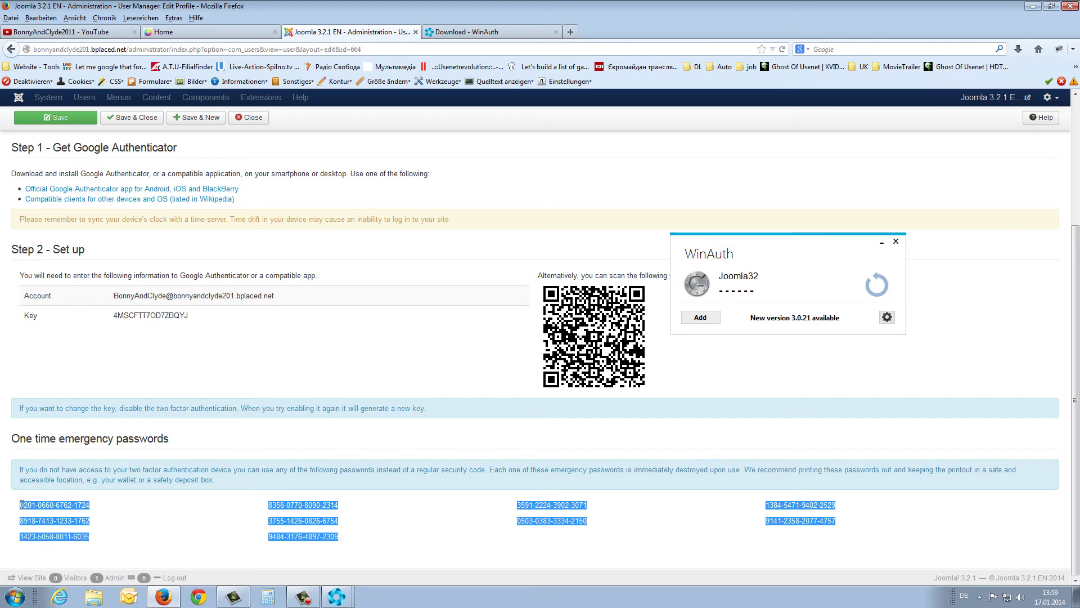
pyautogui.click(22, 505)
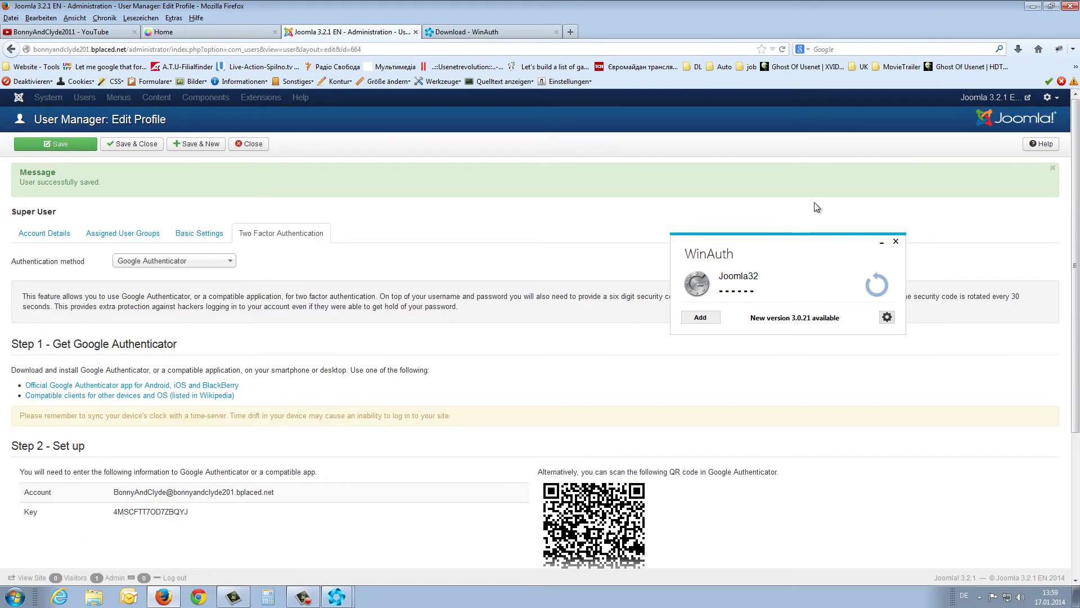
# Step: Log out of Joomla administration from the gear-icon account menu
pyautogui.click(802, 247)
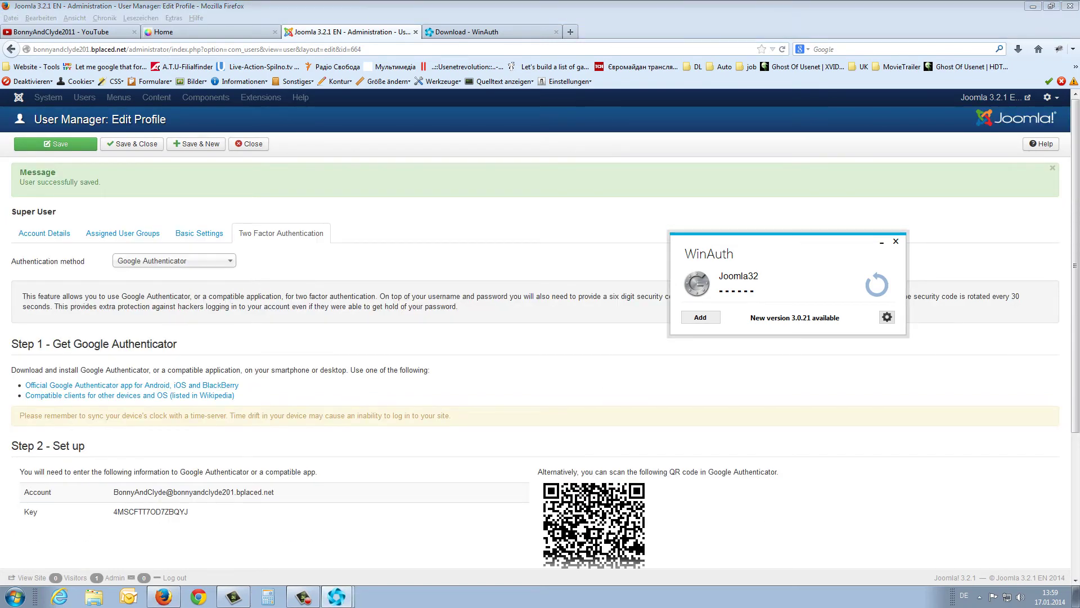
pyautogui.hotkey('alt', 'Tab')
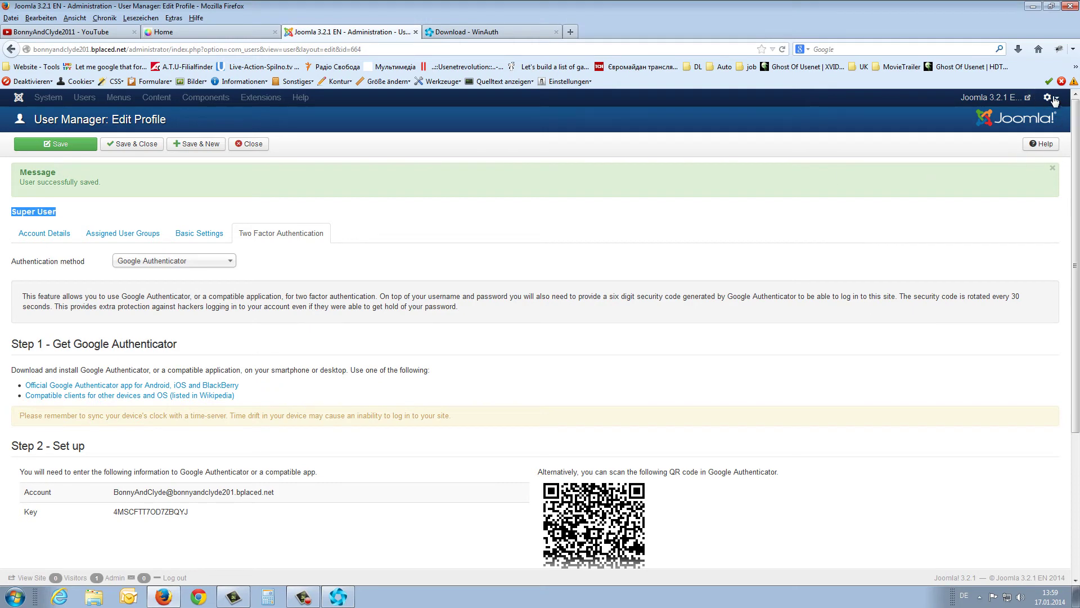
pyautogui.click(1054, 101)
pyautogui.click(1000, 165)
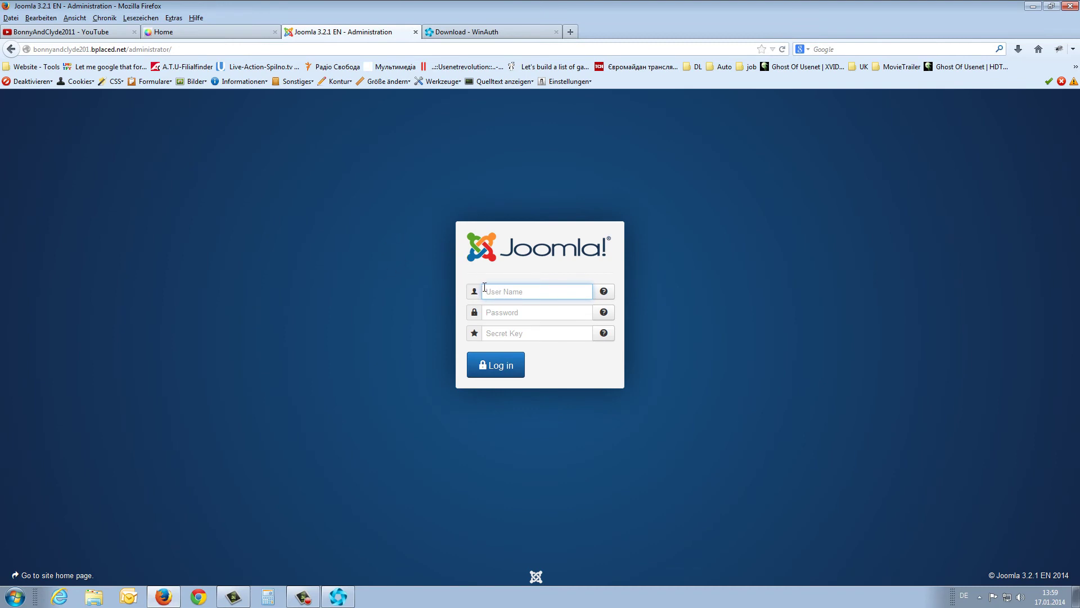
# Step: Position the WinAuth window beside the Joomla login form
pyautogui.click(485, 289)
pyautogui.click(434, 314)
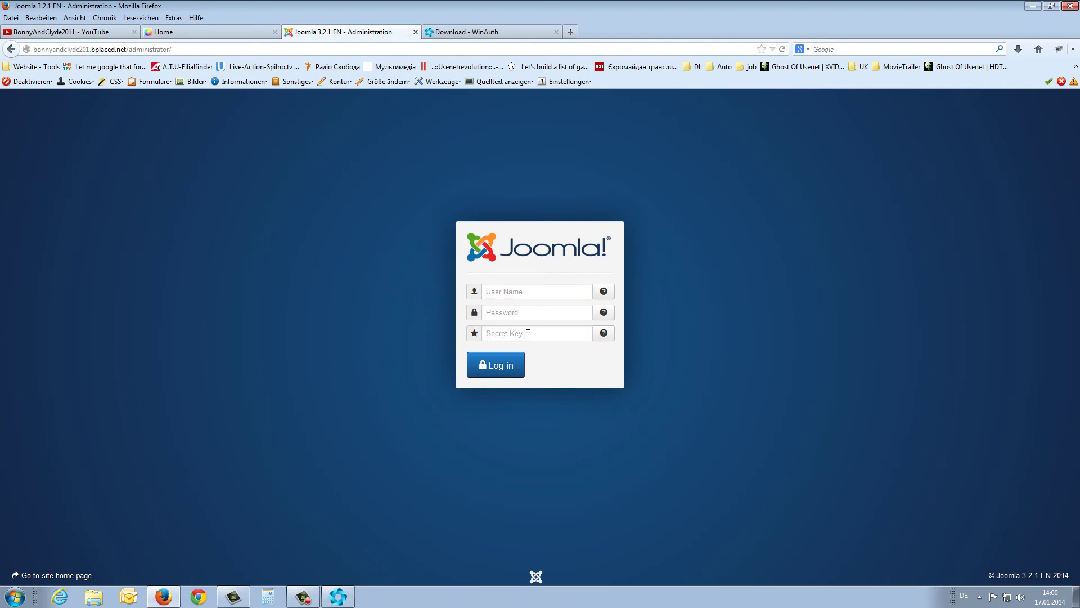
pyautogui.hotkey('alt', 'Tab')
pyautogui.moveTo(427, 184); pyautogui.dragTo(735, 198)
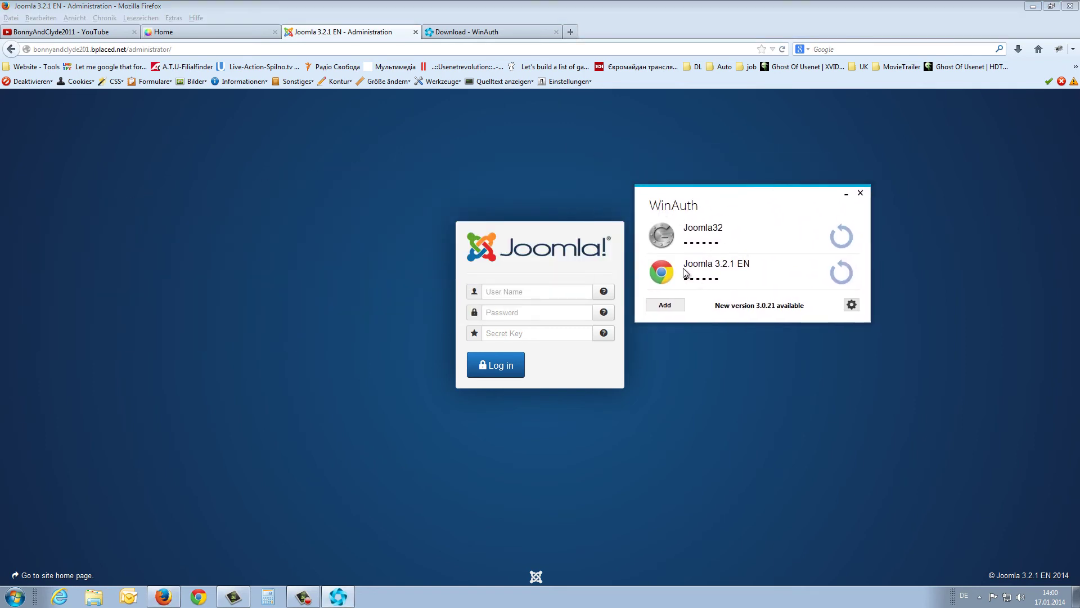
# Step: Enter the administrator's user name and password on the login form
pyautogui.click(492, 291)
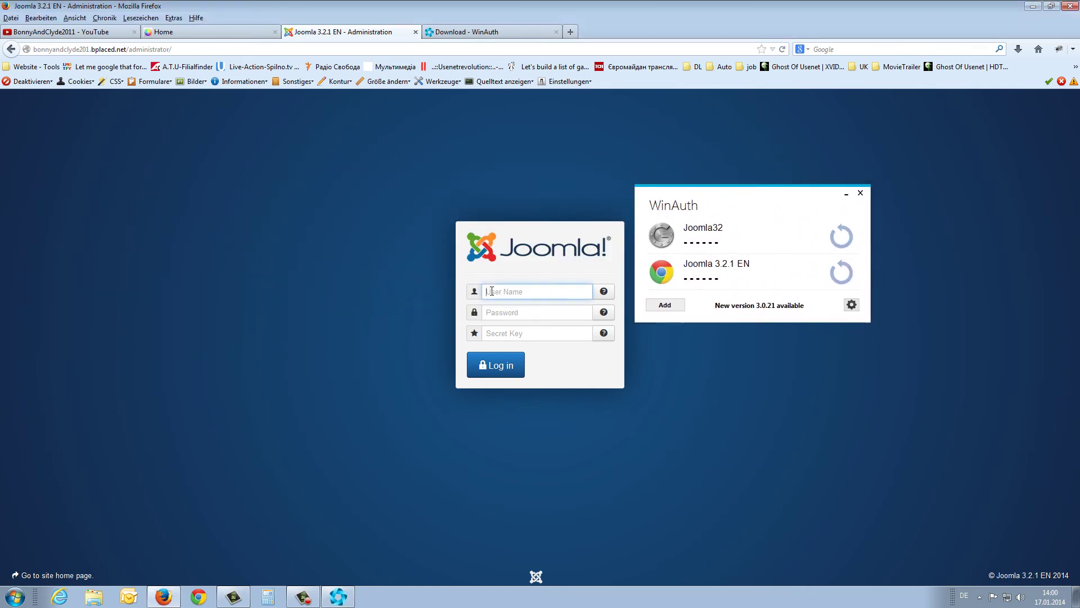
pyautogui.write('B')
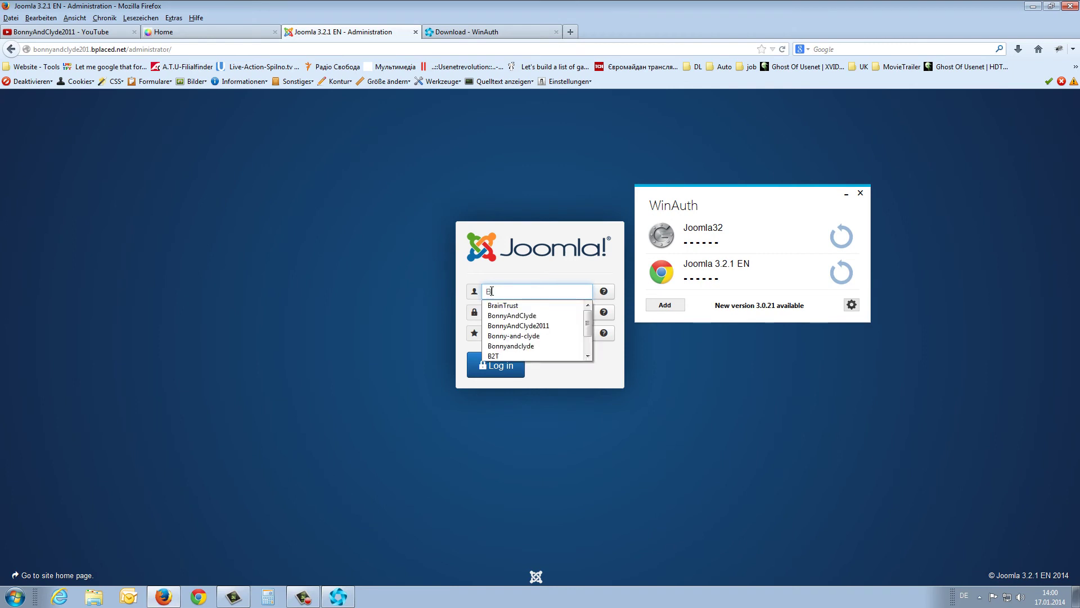
pyautogui.write('onnyAny')
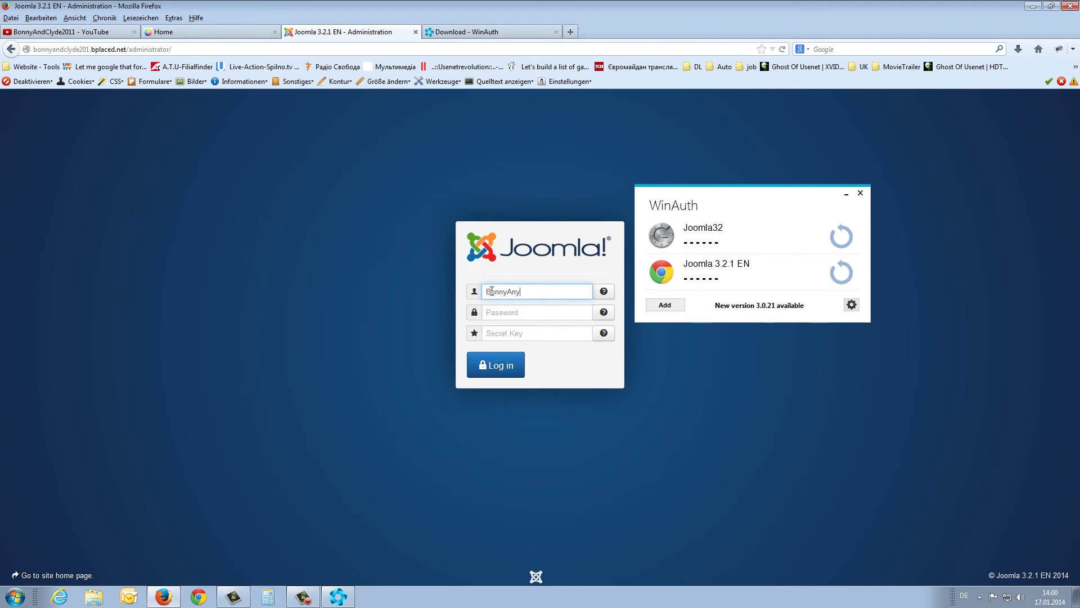
pyautogui.press('BackSpace')
pyautogui.write('dClyde')
pyautogui.click(506, 310)
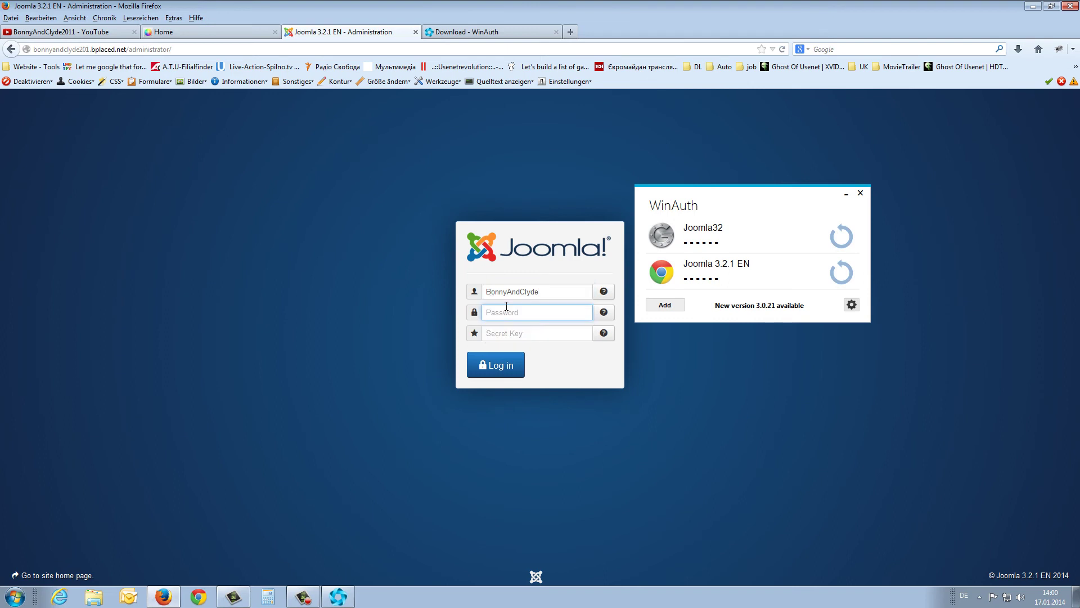
pyautogui.write('**************')
pyautogui.press('Tab')
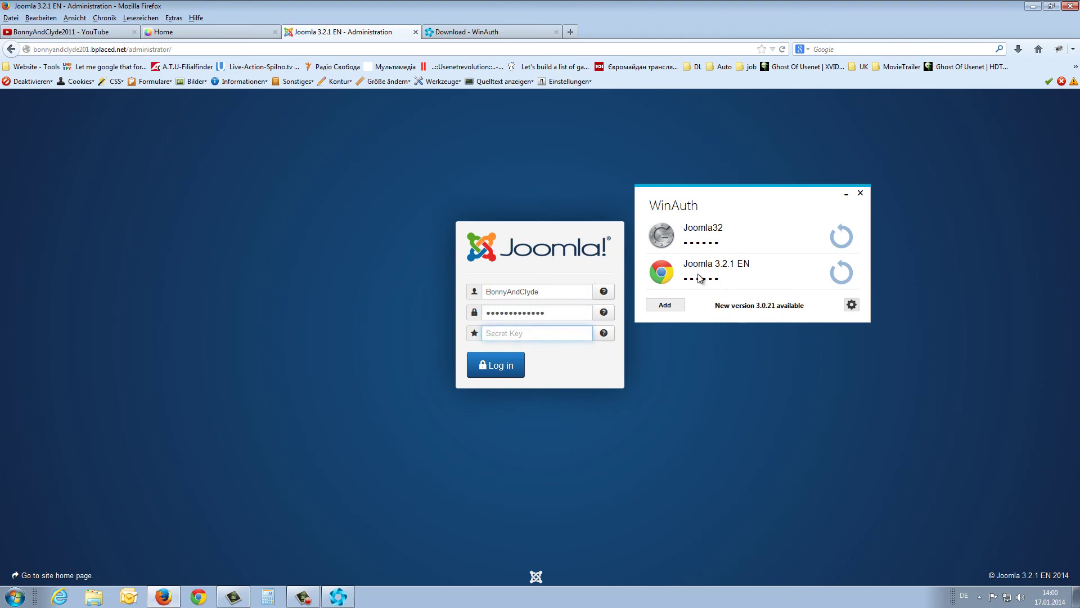
# Step: Log in with a freshly generated WinAuth code as the Secret Key, then return to YouTube
pyautogui.click(842, 273)
pyautogui.click(588, 332)
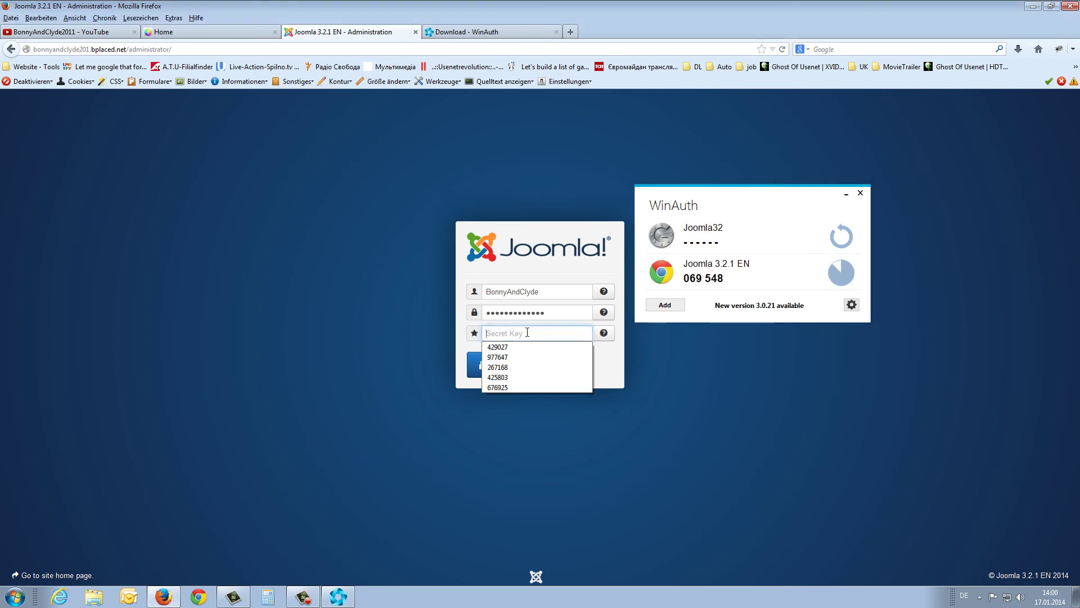
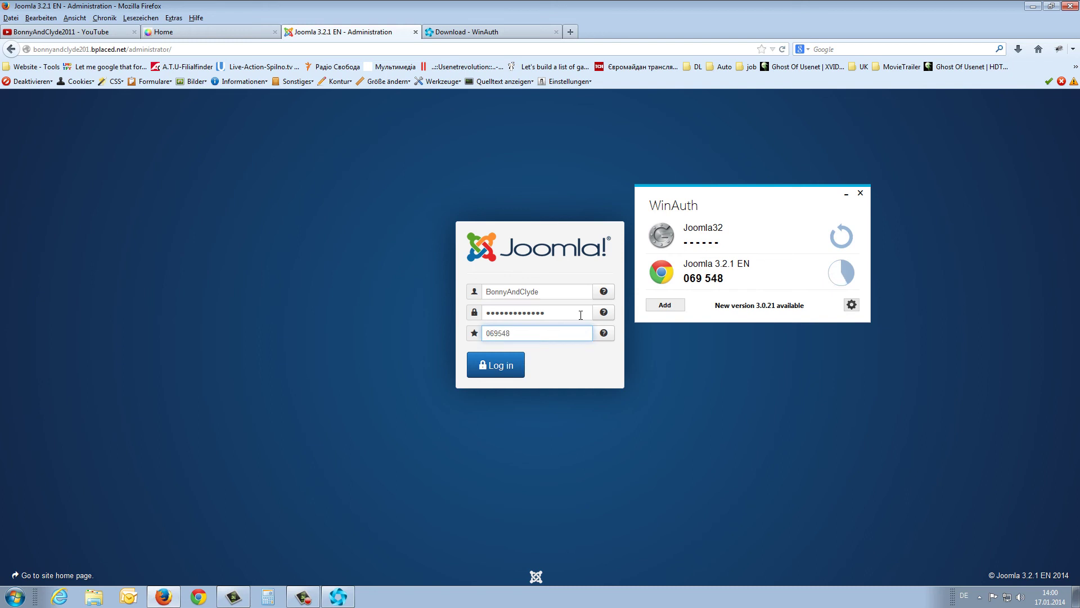
pyautogui.press('Return')
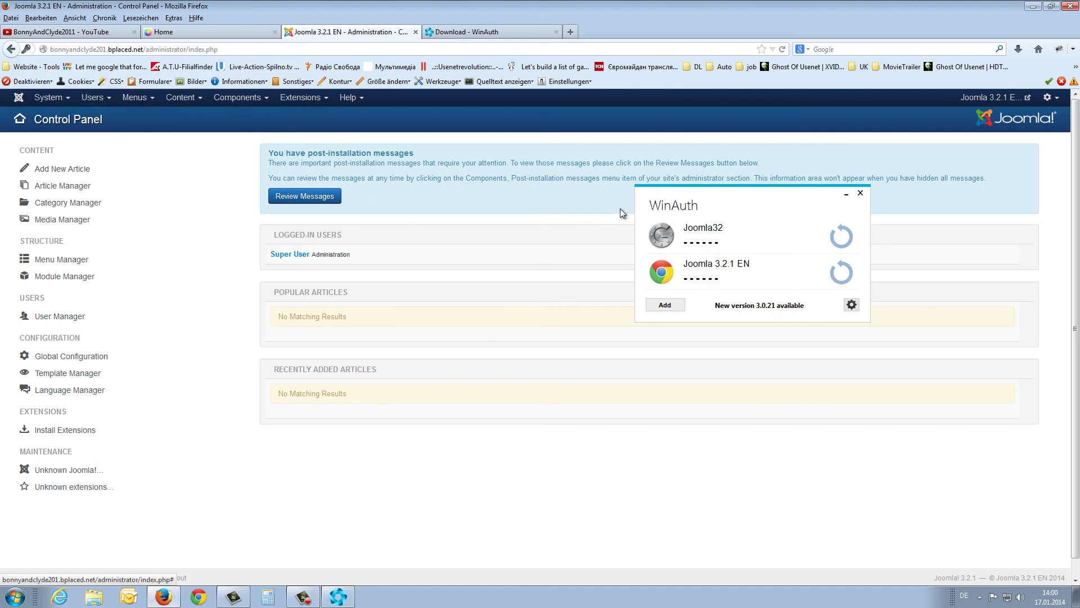
pyautogui.click(847, 193)
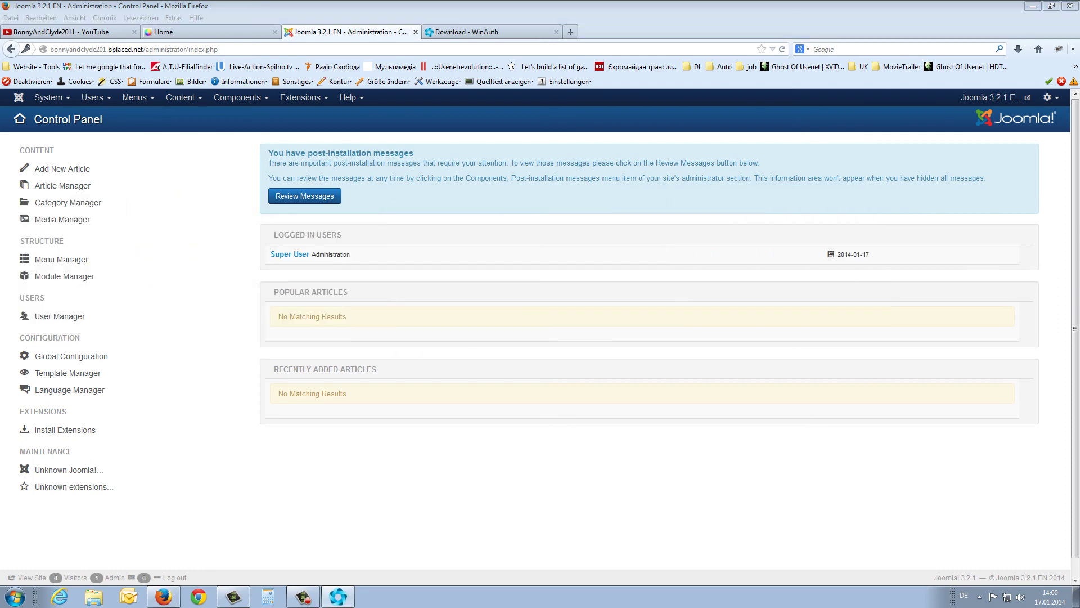
pyautogui.click(63, 34)
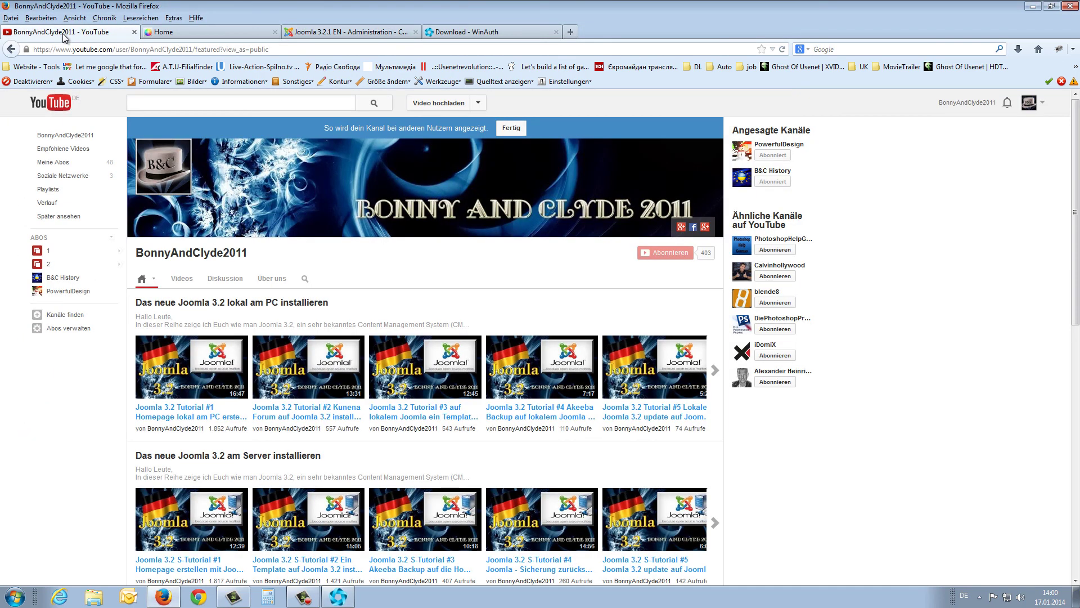